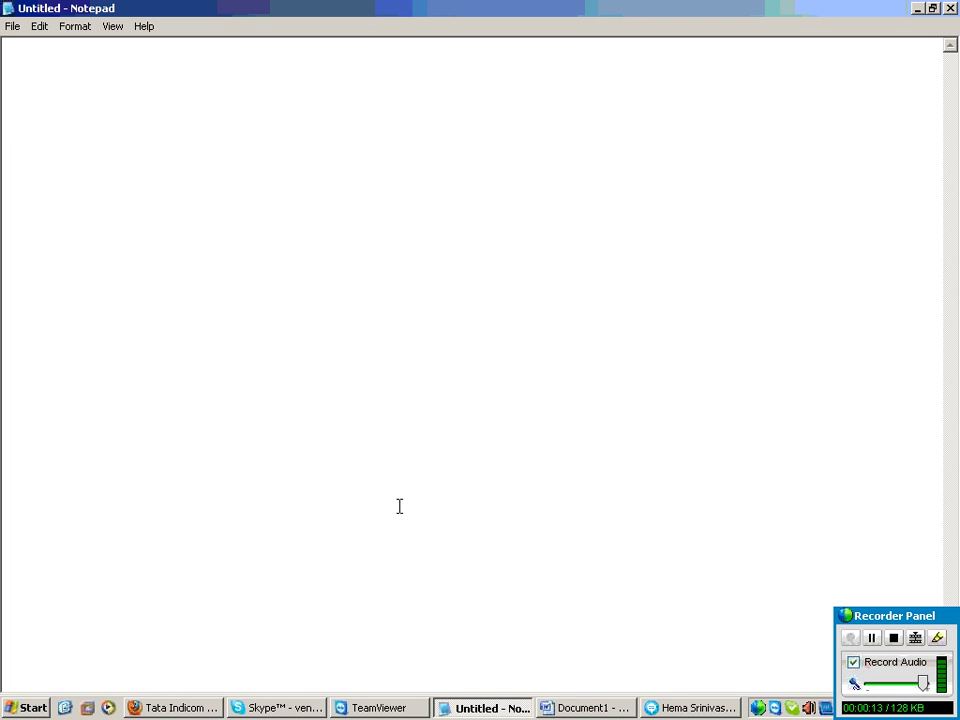
Write the heading "1. MODELLING DEVELOPING THE TARGET." below a blank first line.
key("Return")
type("1. M")
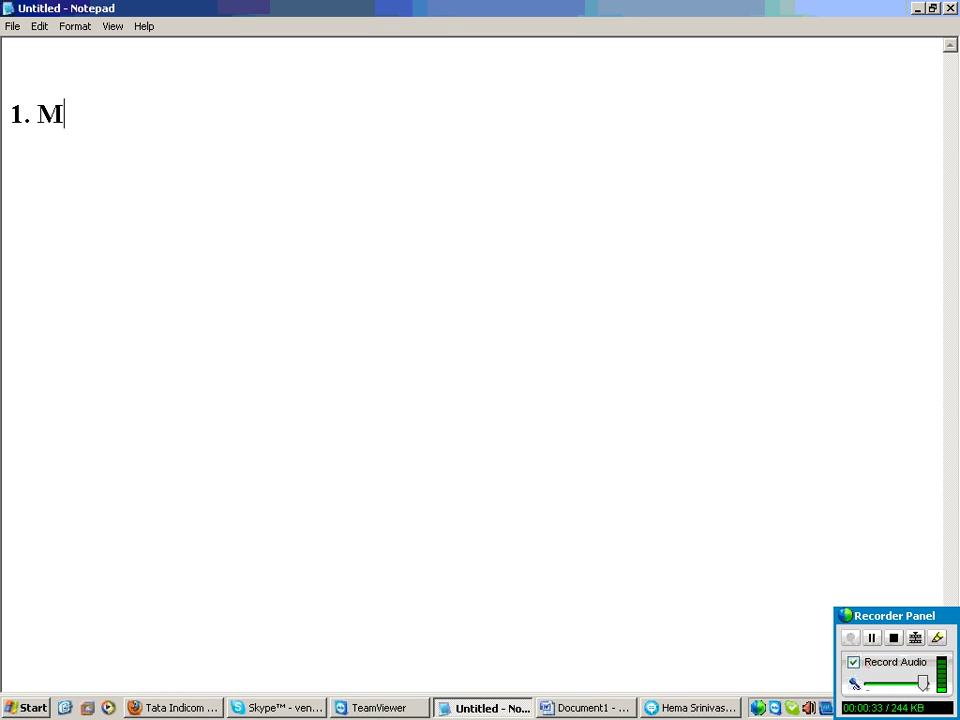
type("ODELLING")
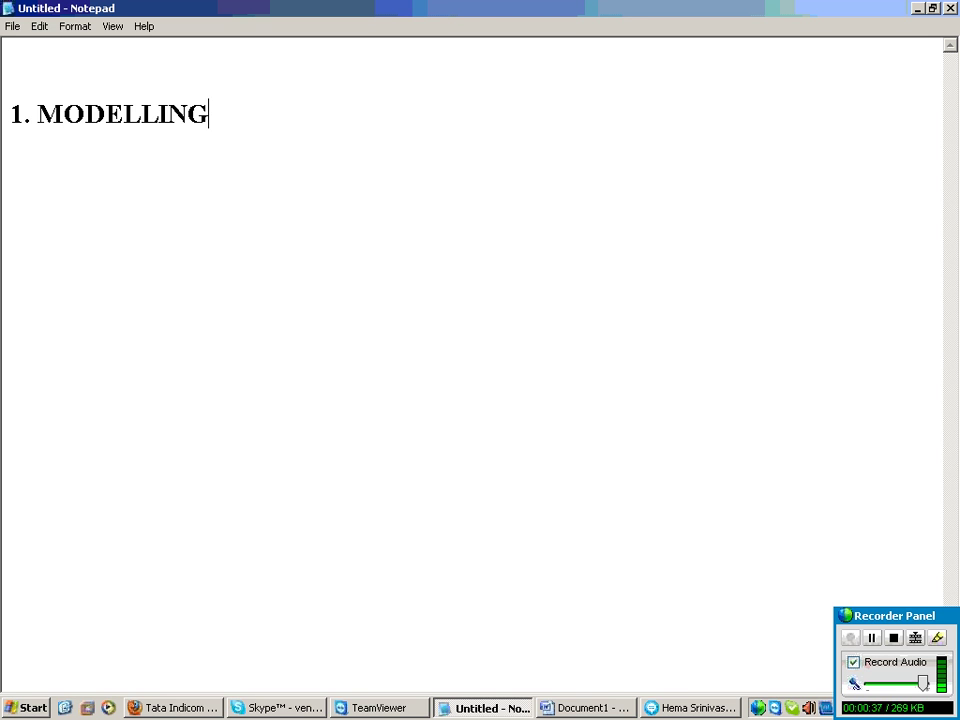
type("  DEVELOPIN")
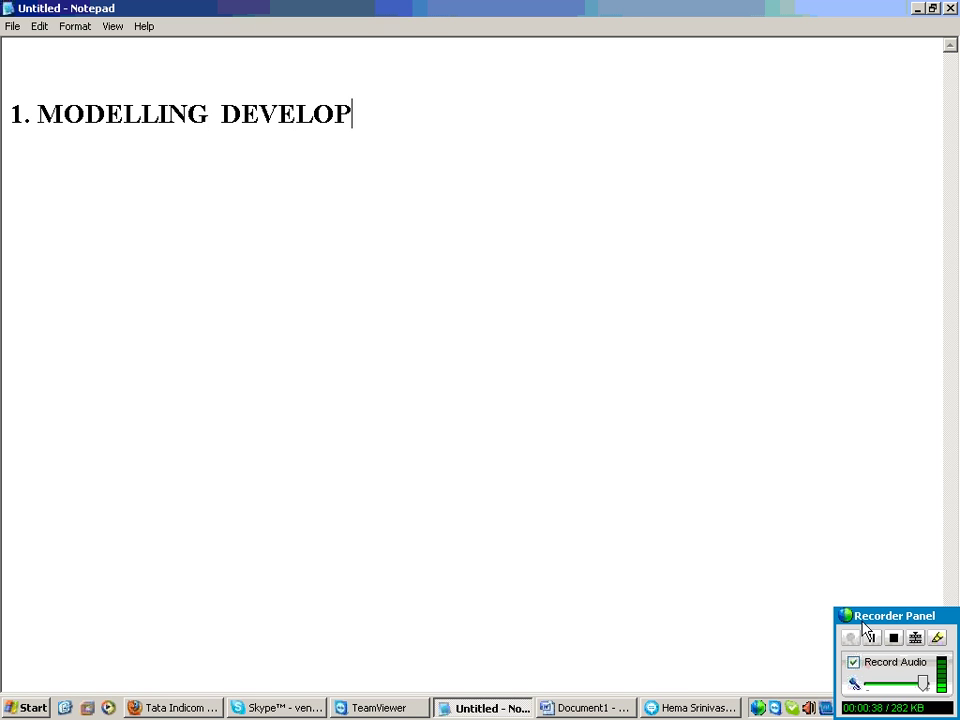
left_click(925, 619)
left_click_drag(925, 619, 940, 625)
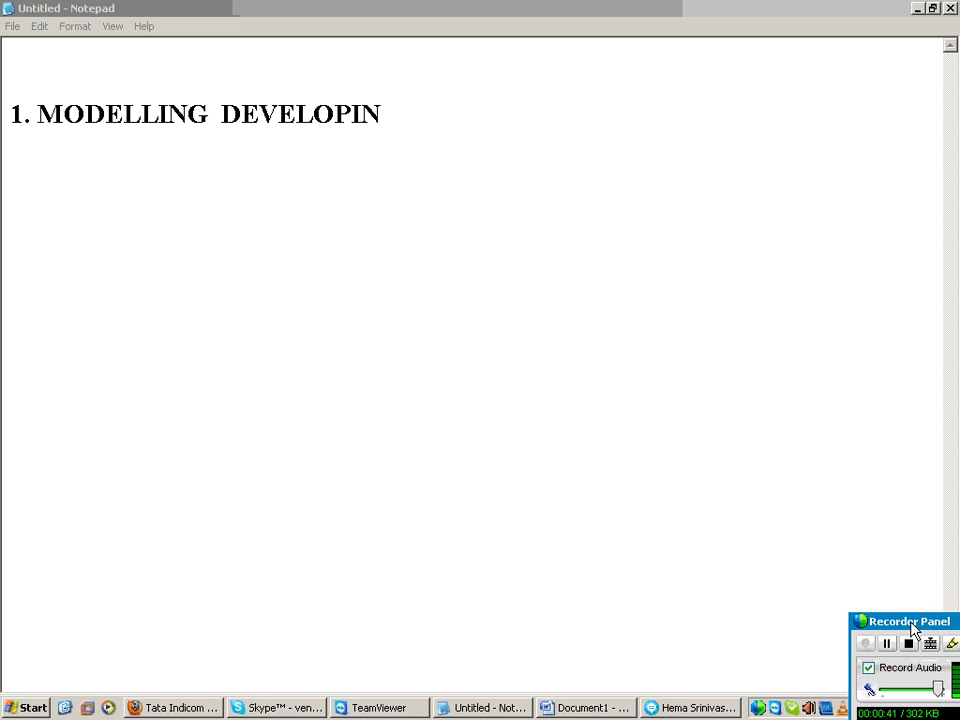
left_click(394, 131)
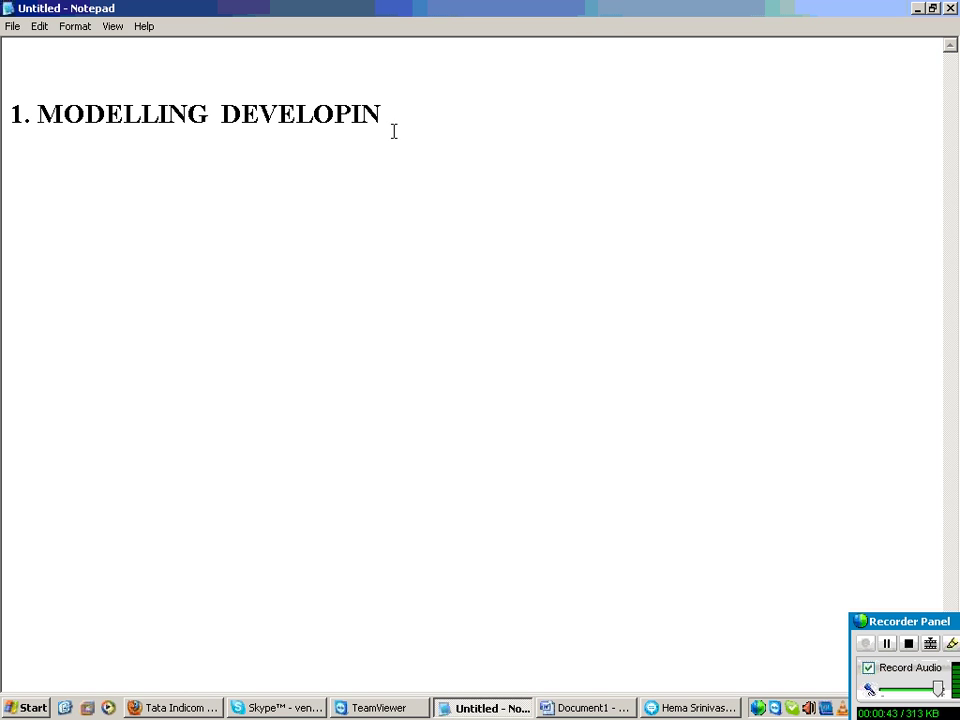
type("G THE TARGET.")
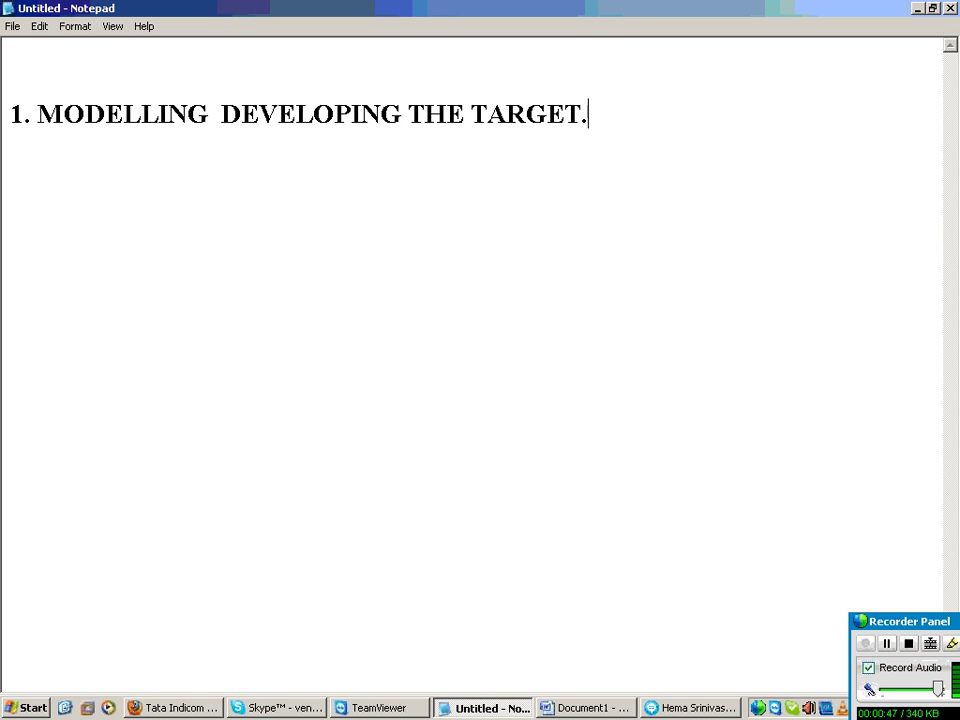
Add the sub-item "a) INFO OBJECTS :" a few lines below the heading.
key("Return")
key("Return")
key("Return")
type("a)  INFO")
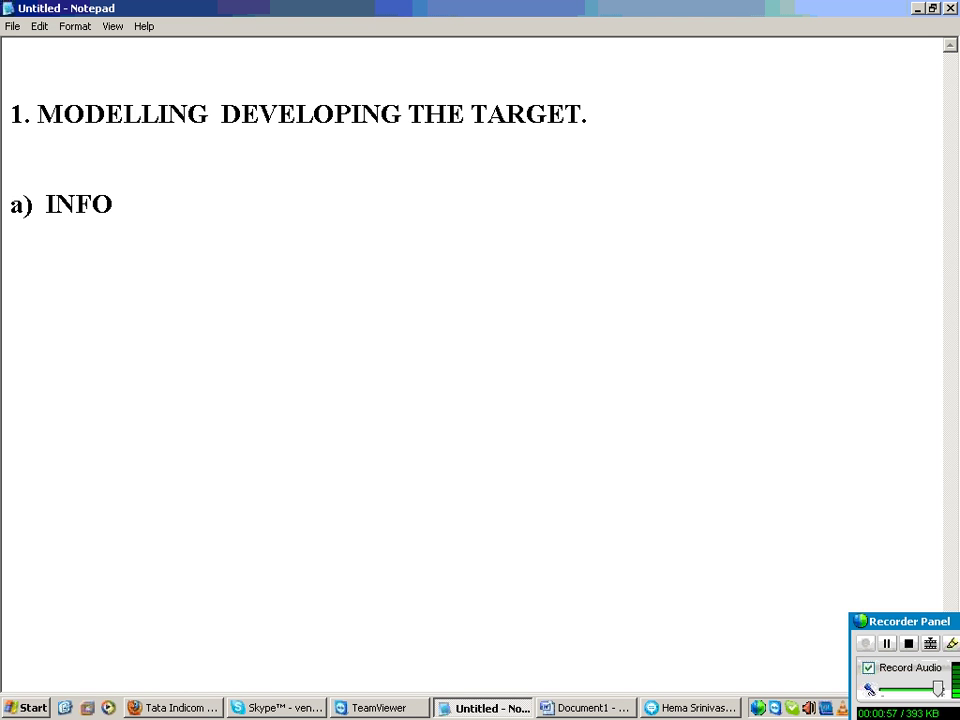
type("  OBJECTS")
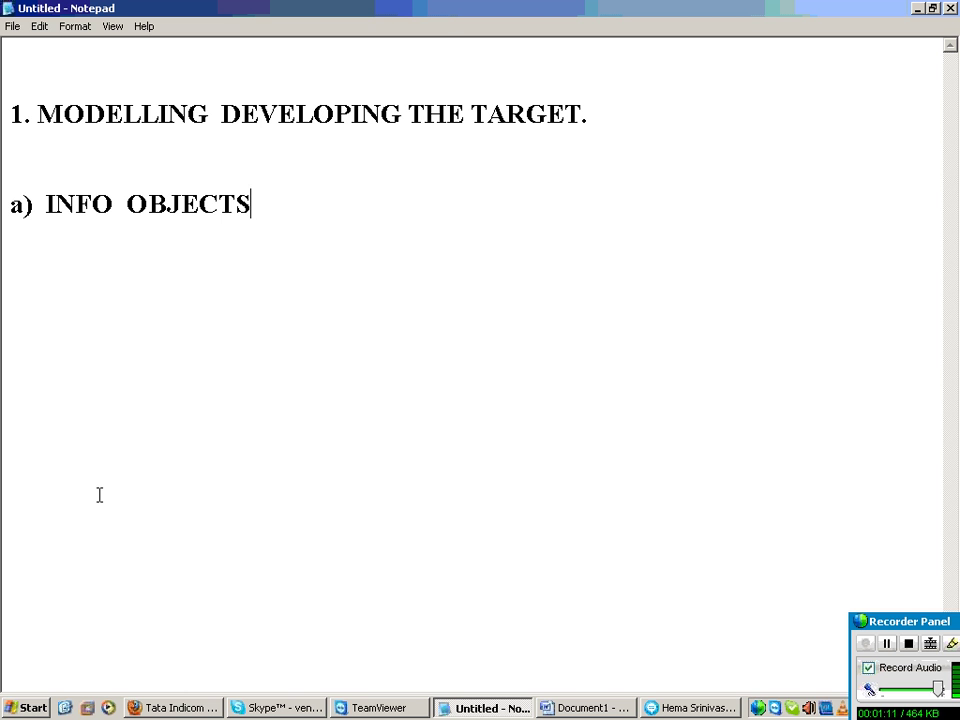
type(":")
Switch to the blank Word document and insert a table with four columns and five rows.
left_click(590, 707)
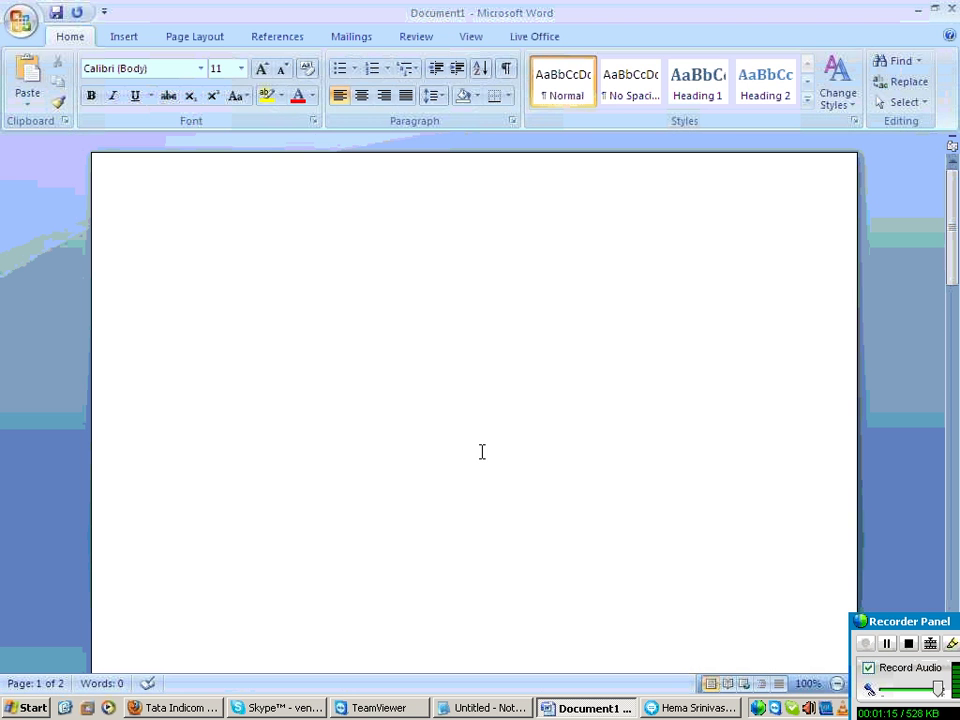
left_click(124, 37)
left_click(124, 100)
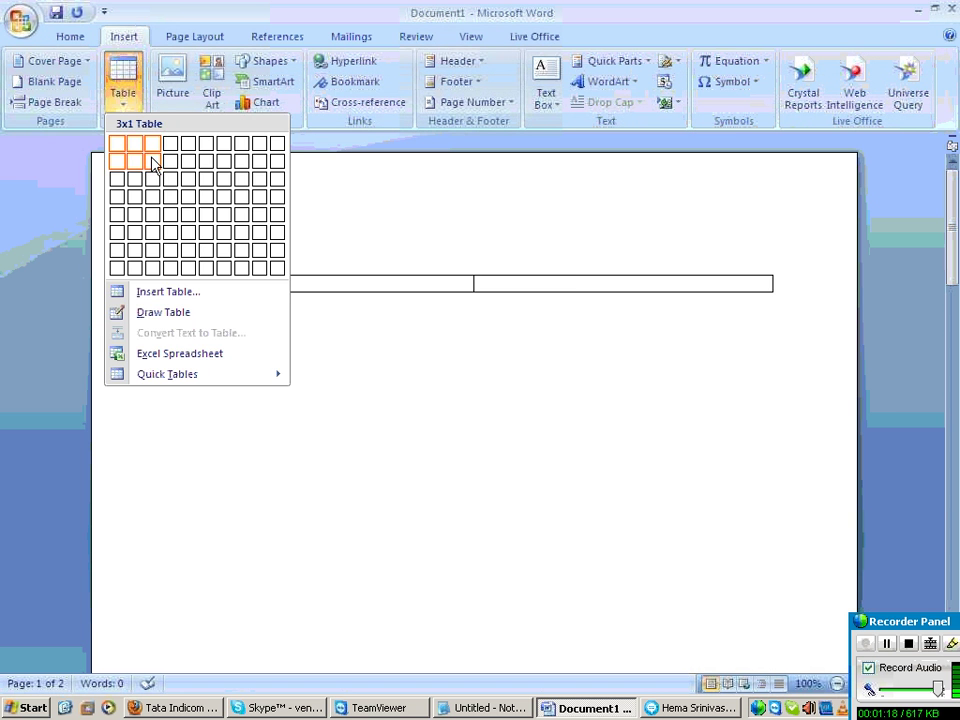
left_click(170, 214)
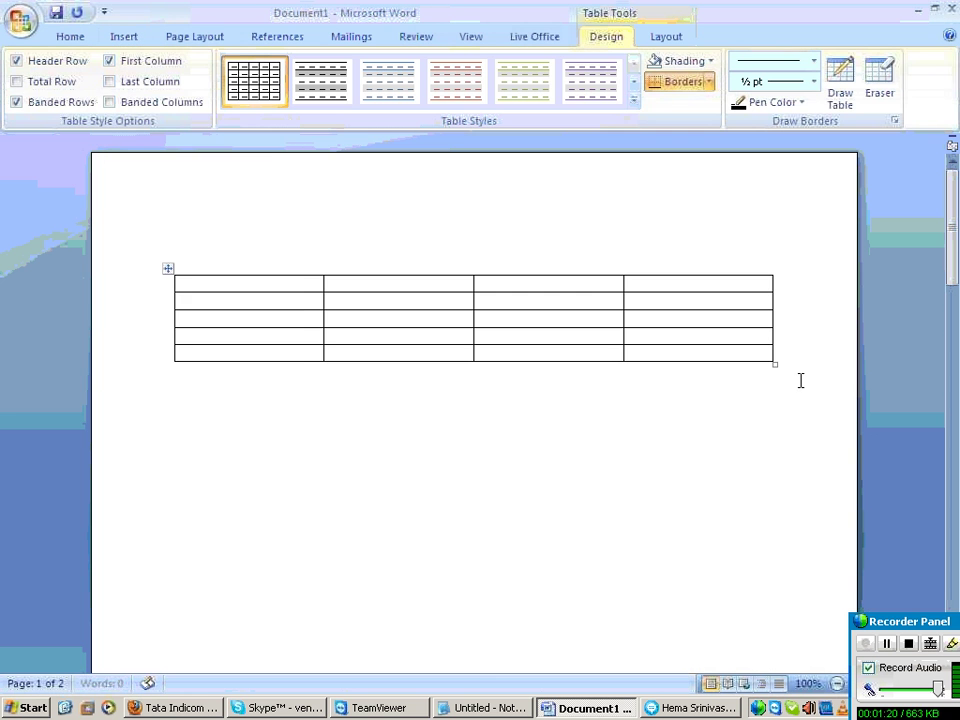
Resize the table to be narrower with taller rows, and move it slightly down the page.
left_click_drag(775, 364, 698, 491)
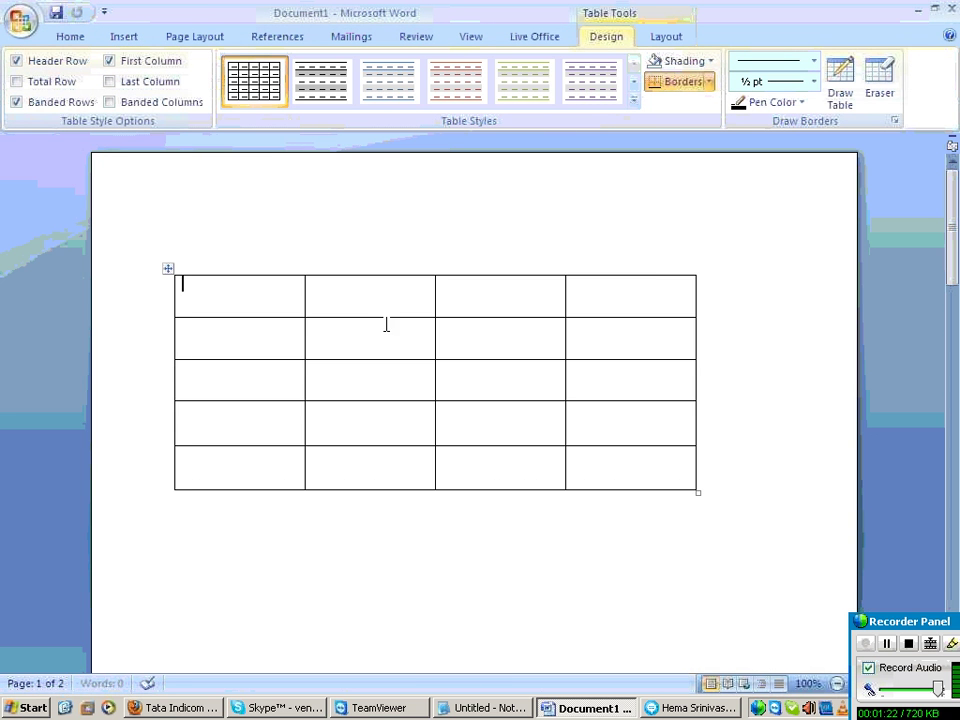
left_click_drag(168, 269, 176, 314)
left_click(204, 253)
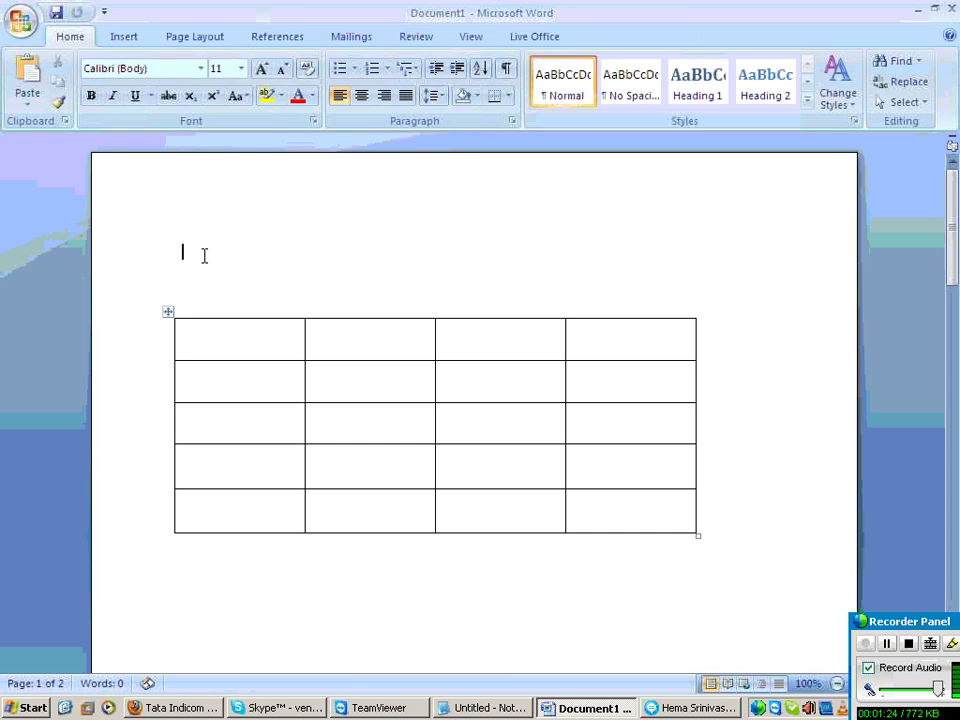
Draw a horizontal arrow pointing right above the table and a downward arrow about 1.66" long beside its left edge.
left_click(124, 36)
left_click(268, 60)
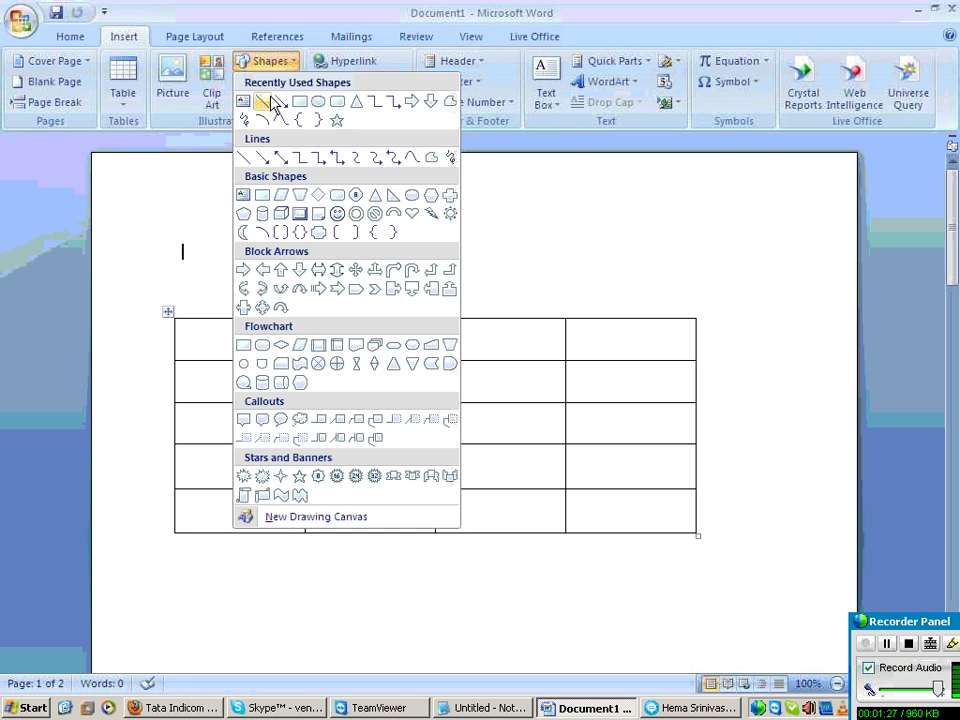
left_click(270, 102)
mouse_move(232, 254)
left_mouse_down()
mouse_move(431, 274)
mouse_move(449, 252)
left_mouse_up()
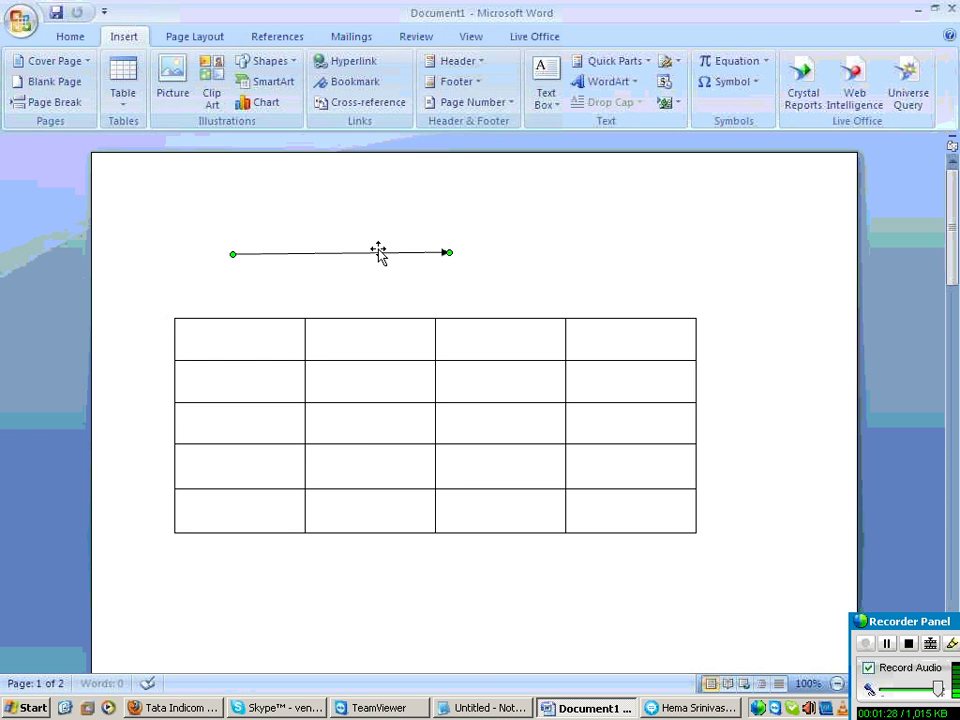
left_click(55, 62)
left_click_drag(131, 358, 131, 507)
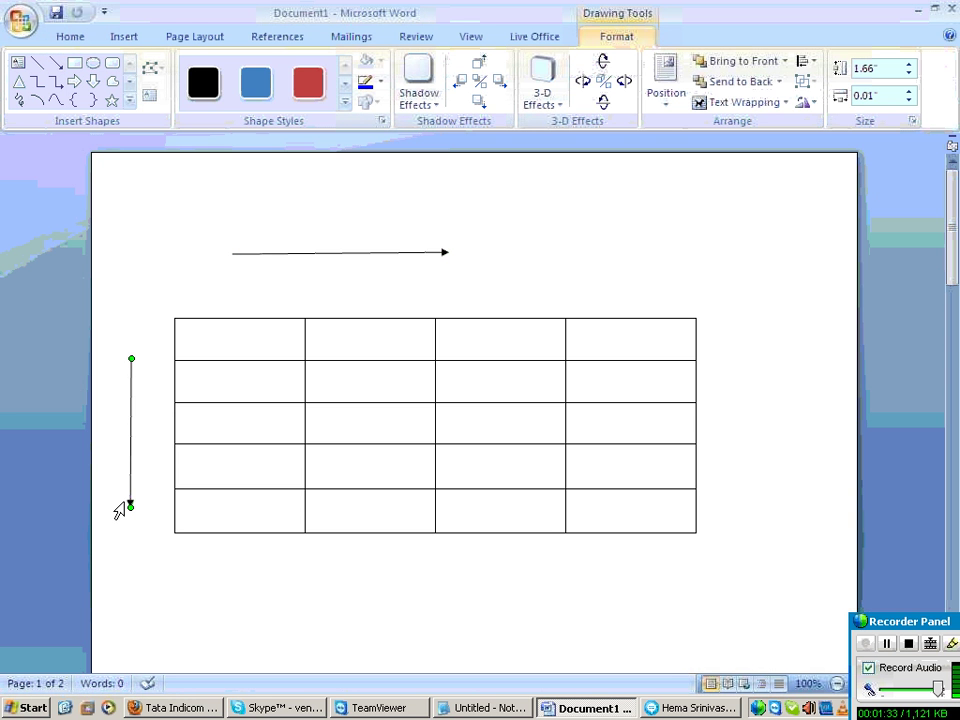
Fill the table's header row with CNO, ADR, NAME and PHNO.
left_click(227, 416)
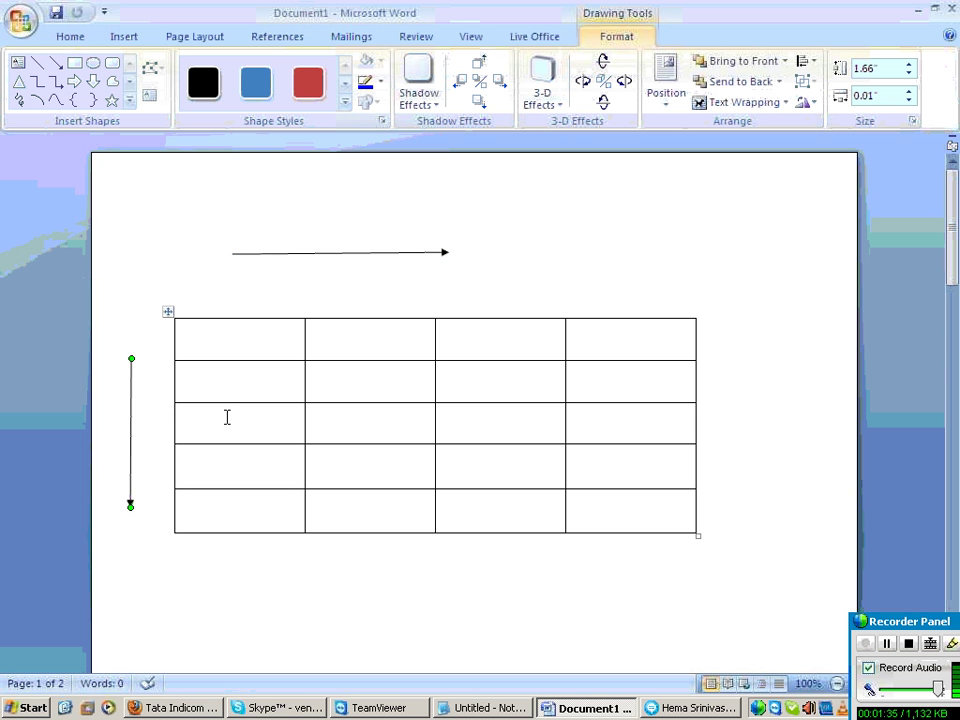
left_click(229, 347)
type("CN")
key("BackSpace")
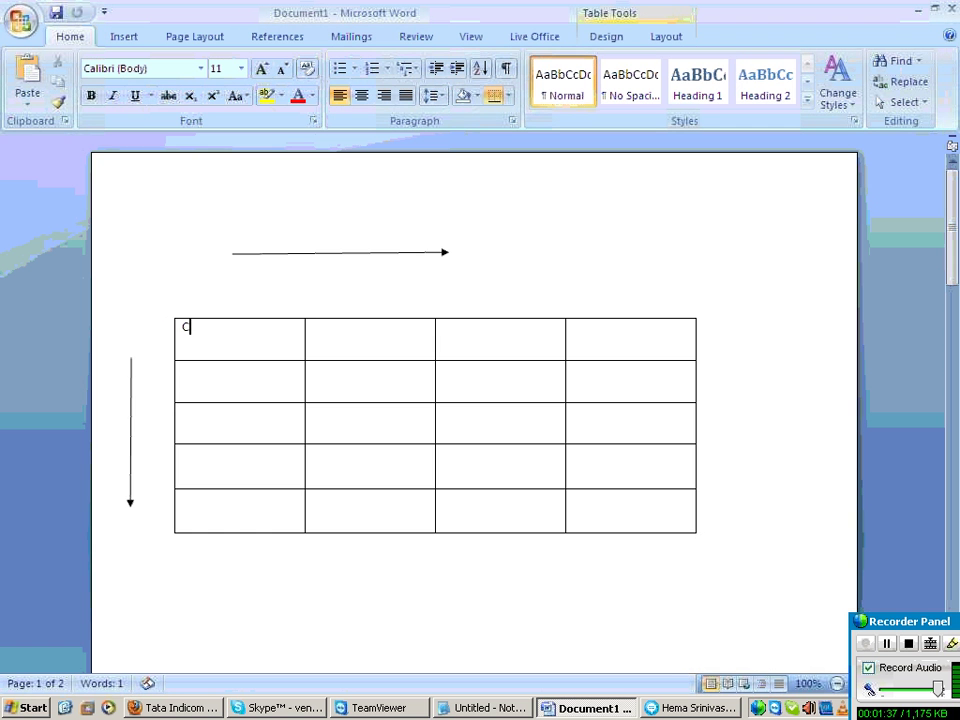
type("NO")
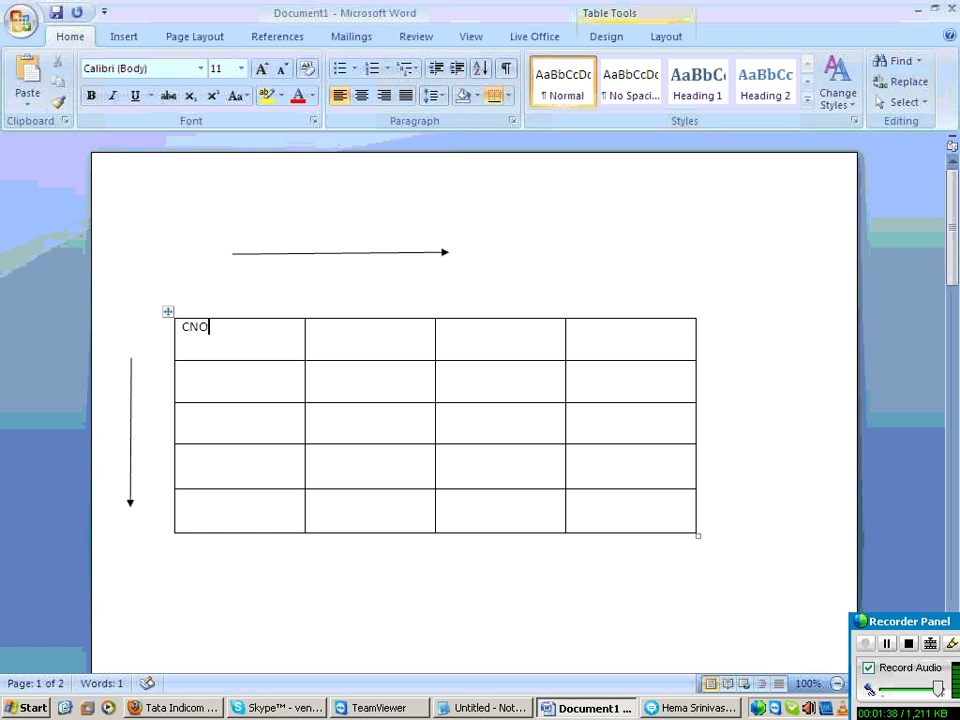
key("Tab")
type("ADR")
key("Tab")
type("NAME")
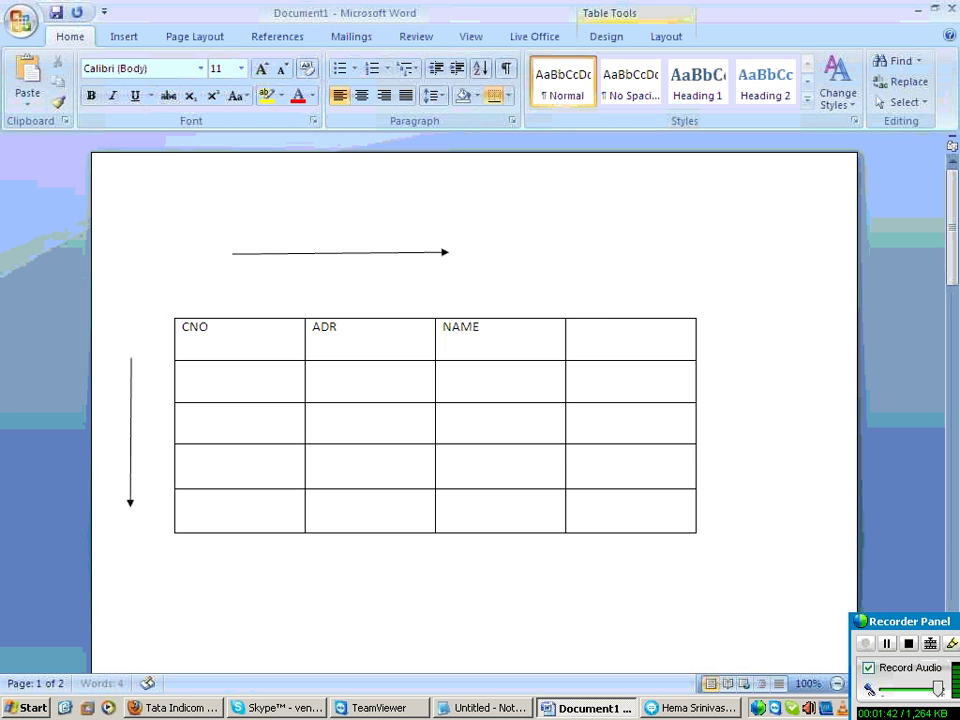
key("Tab")
type("PHNO")
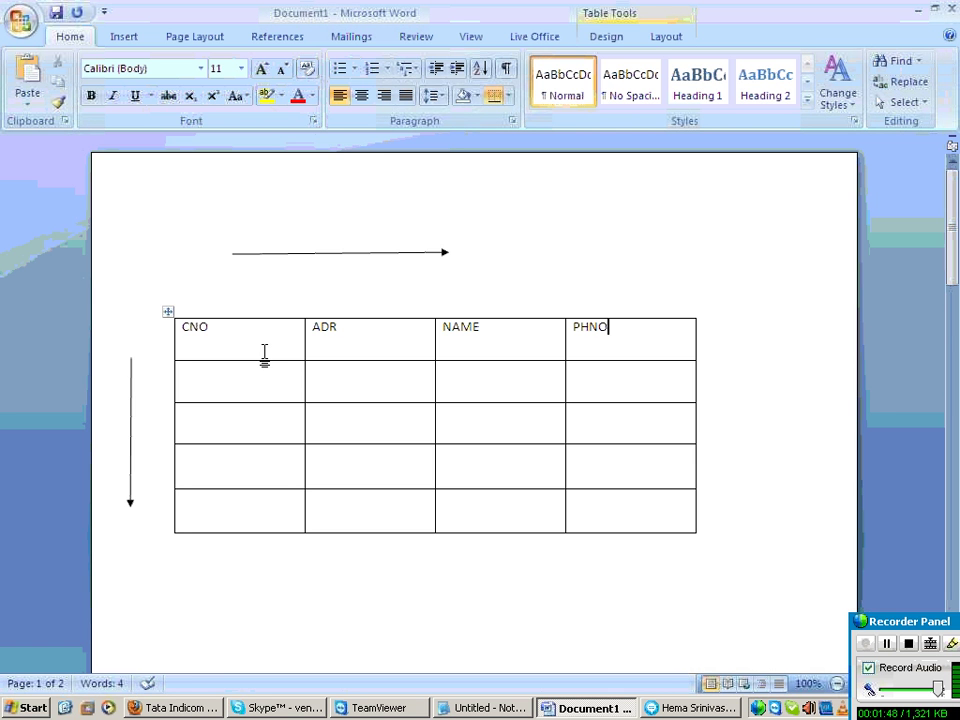
Write the label FIELDS below the table and enter C1 in the first cell under CNO.
left_click(238, 333)
left_click_drag(238, 333, 182, 332)
left_click(279, 602)
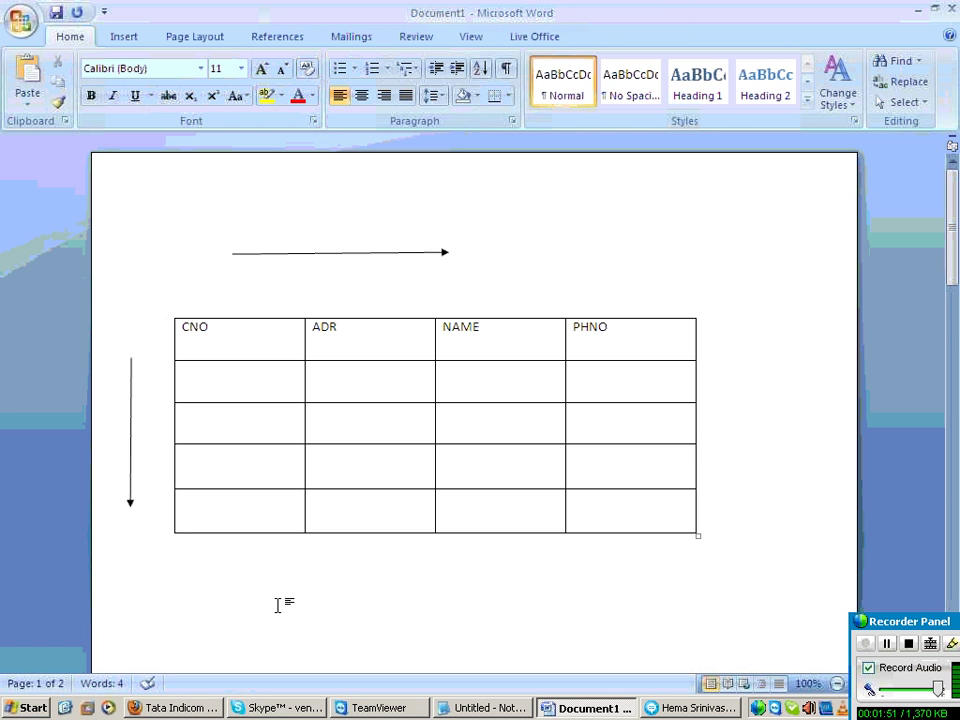
type("FIELDS")
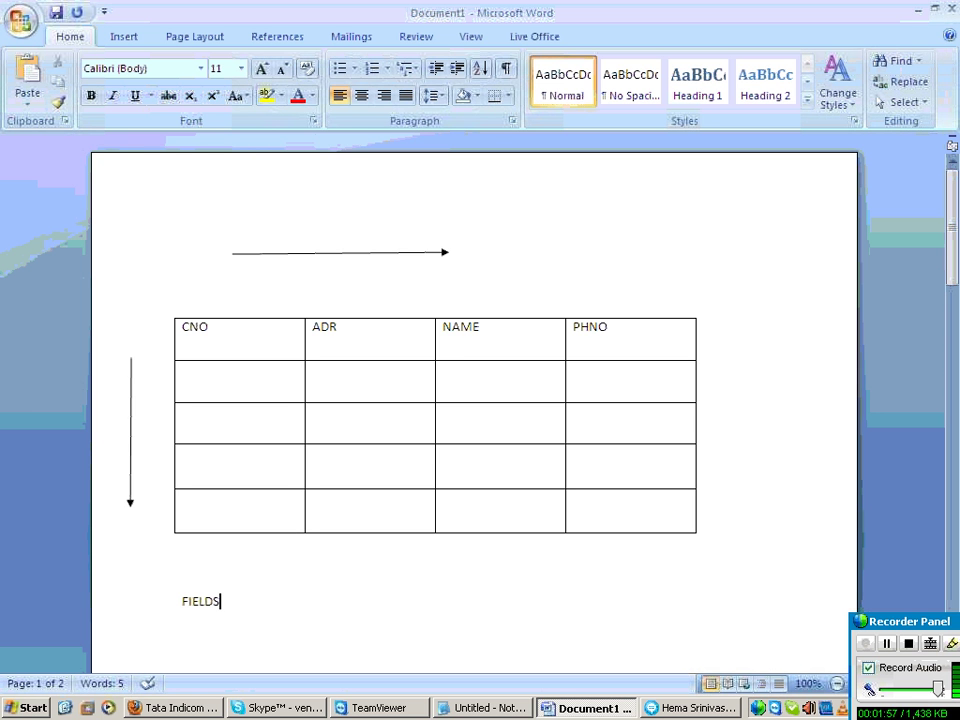
left_click(257, 392)
type("C1")
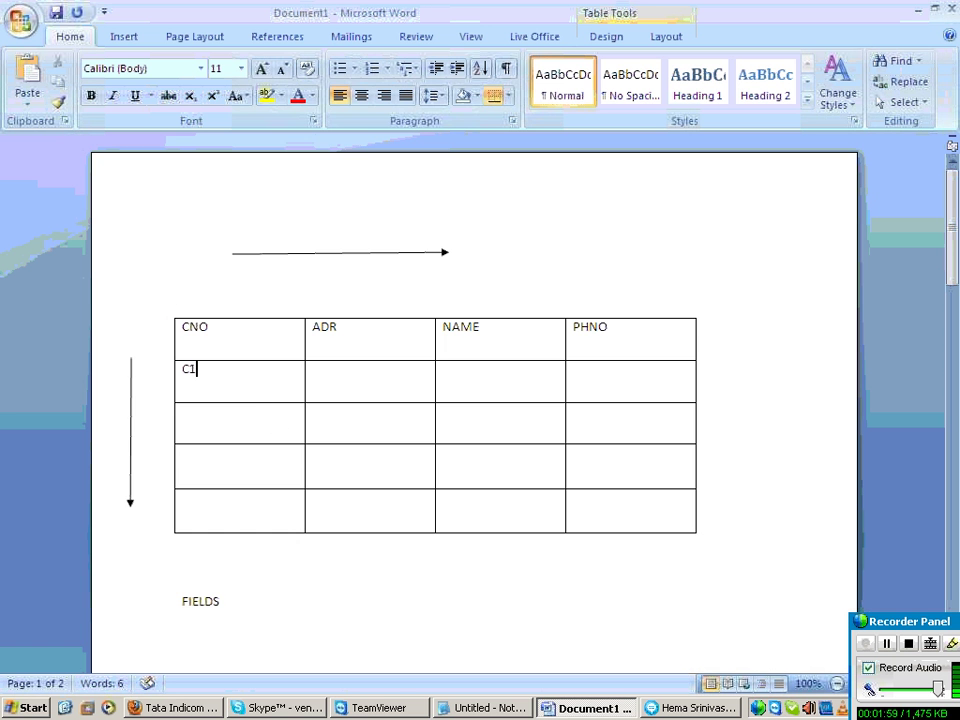
double_click(178, 325)
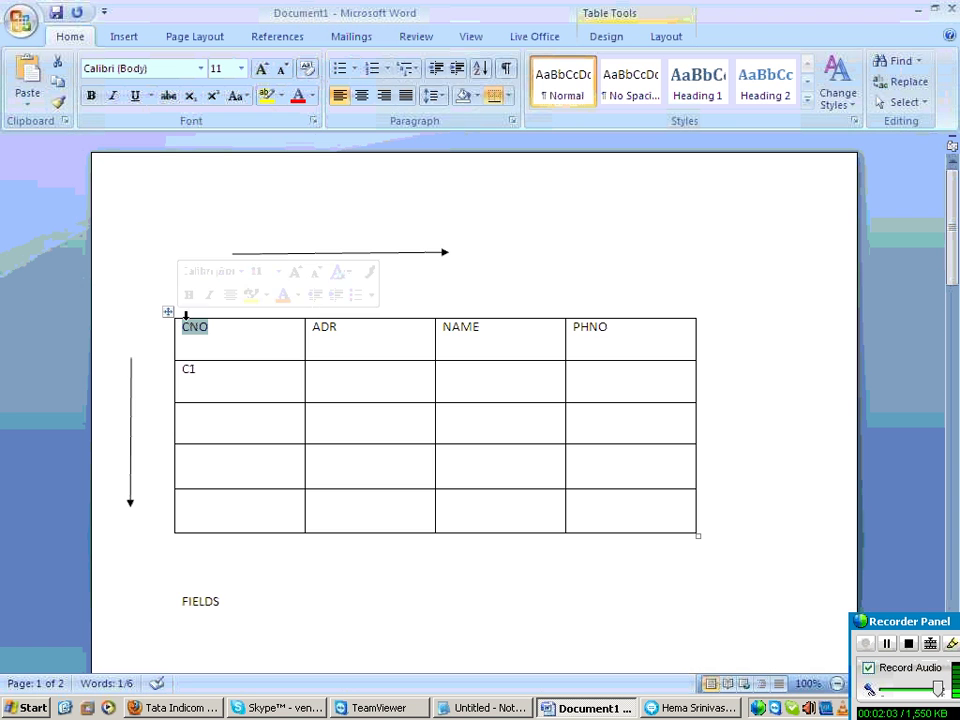
left_click_drag(210, 330, 184, 330)
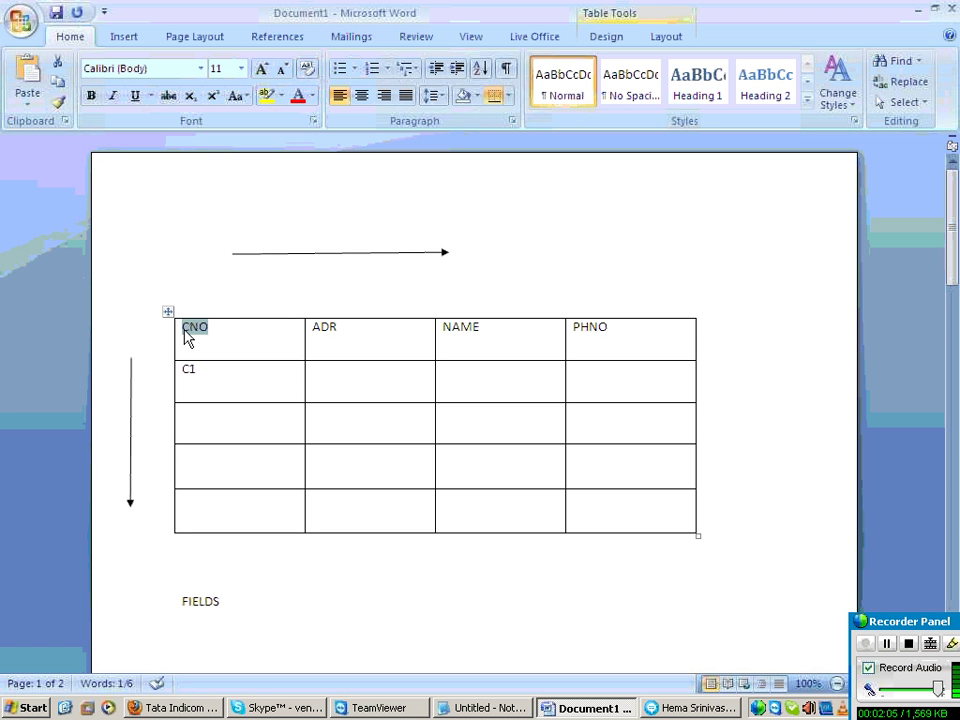
left_click(201, 375)
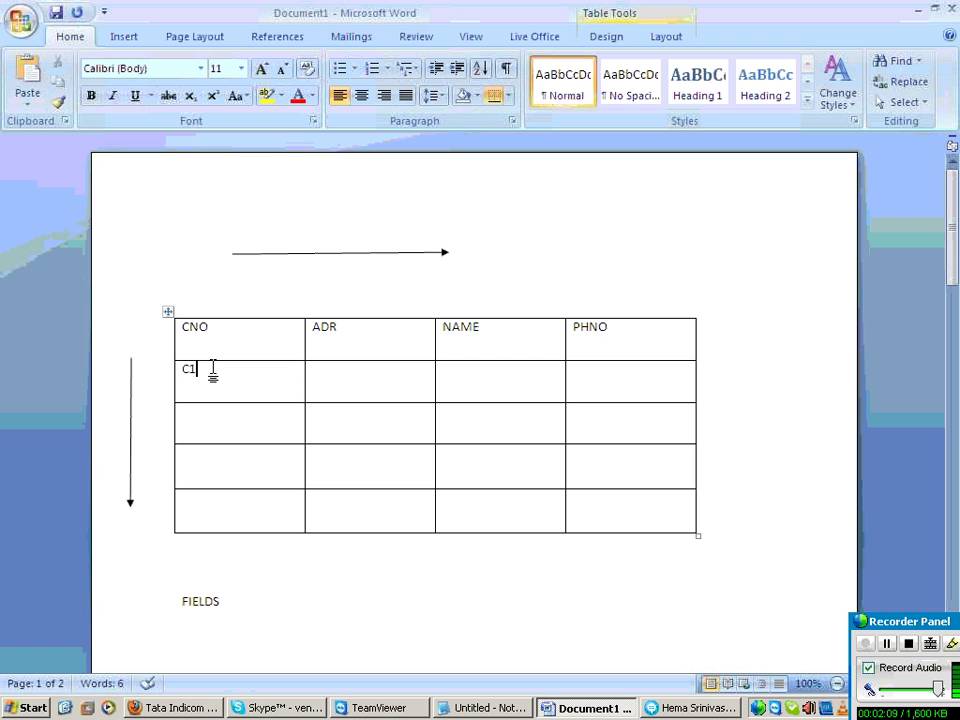
left_click_drag(206, 371, 178, 373)
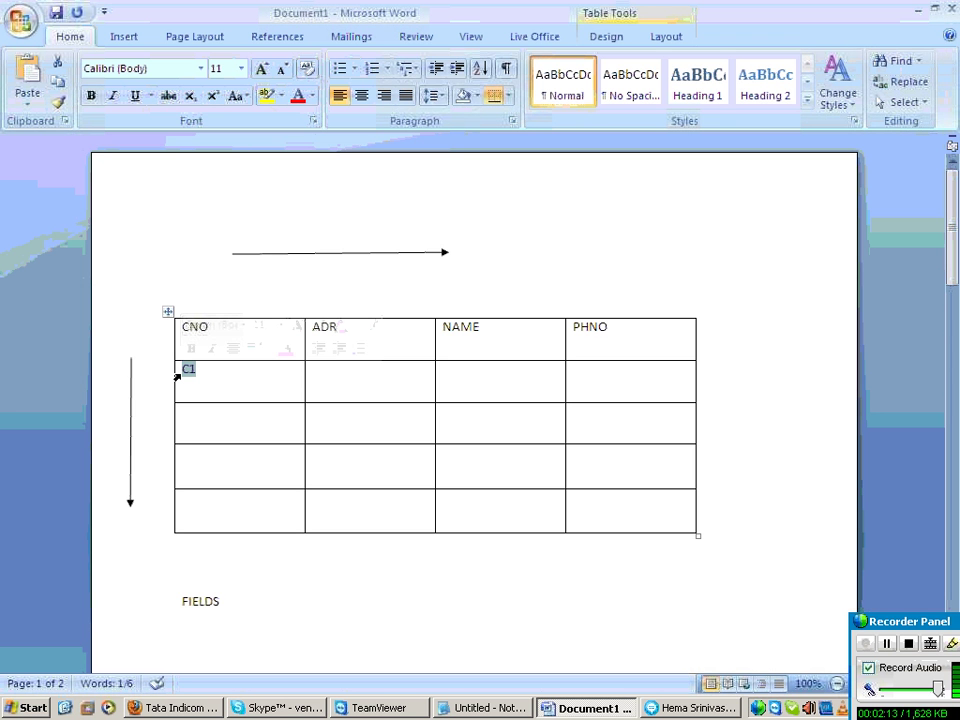
left_click(229, 343)
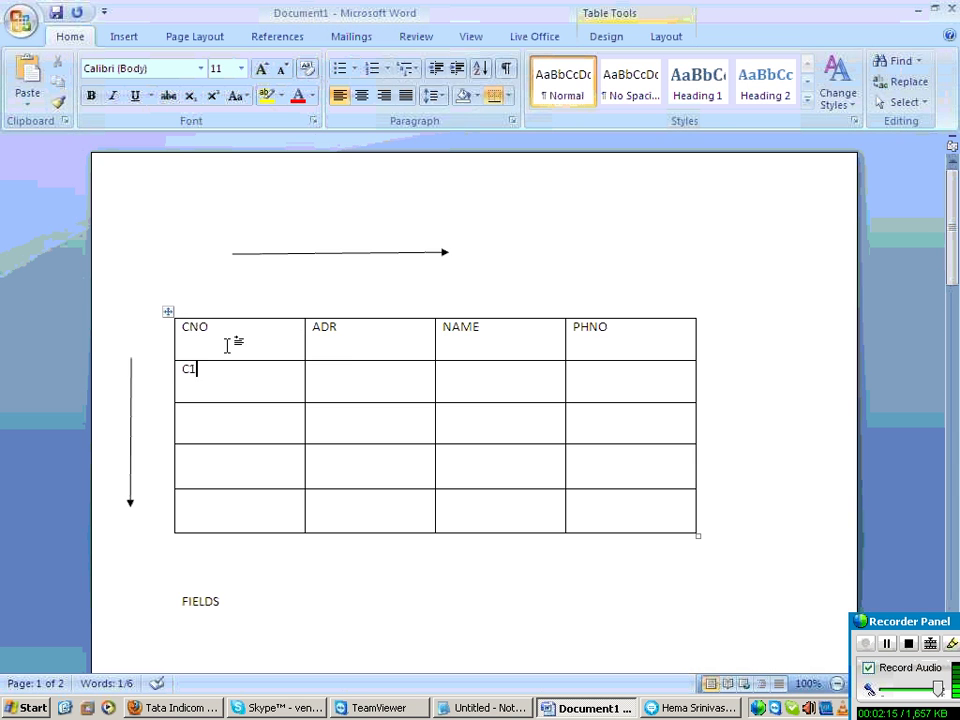
Switch to the Notepad notes and append FIELDS to the "INFO OBJECTS :" line.
left_click(489, 707)
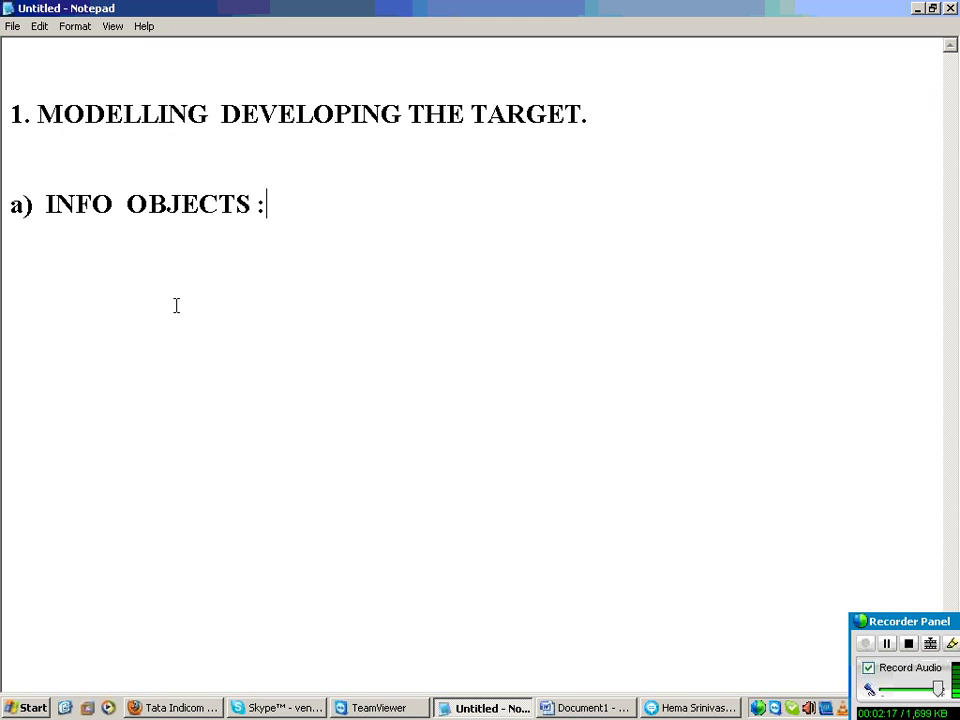
left_click_drag(291, 203, 41, 200)
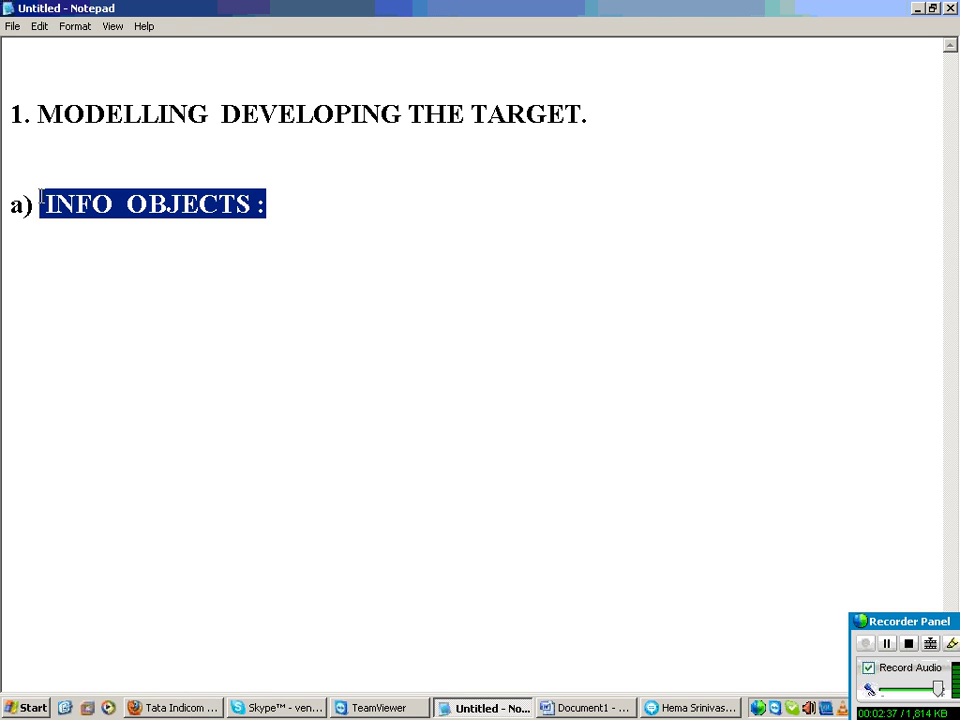
key("End")
type("FIELDS")
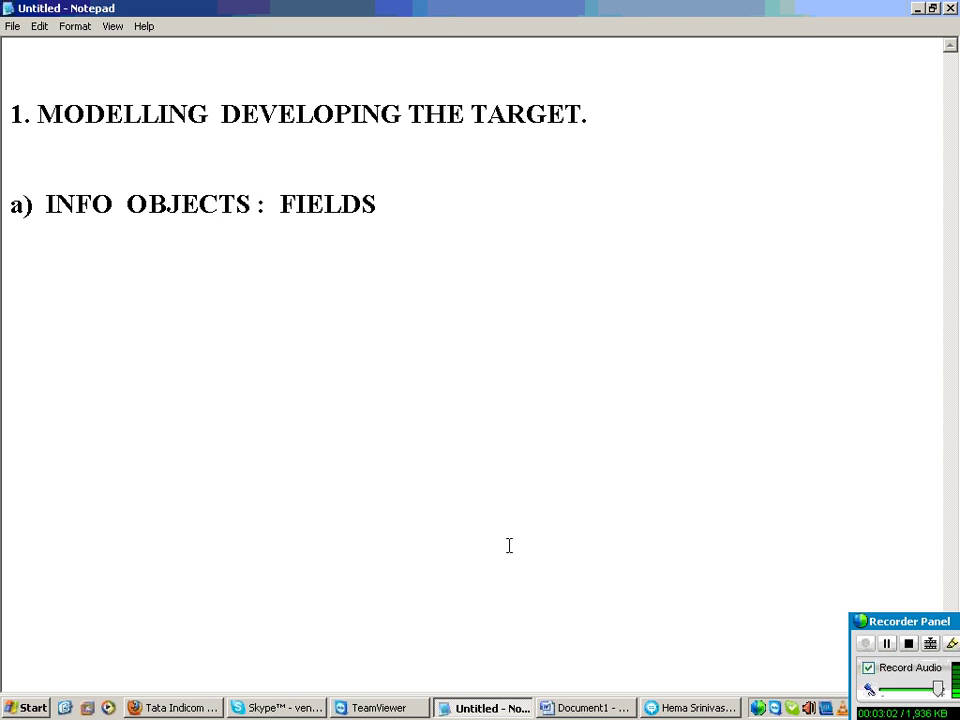
Return to the Word document and insert two blank lines at its beginning.
key("alt+Tab")
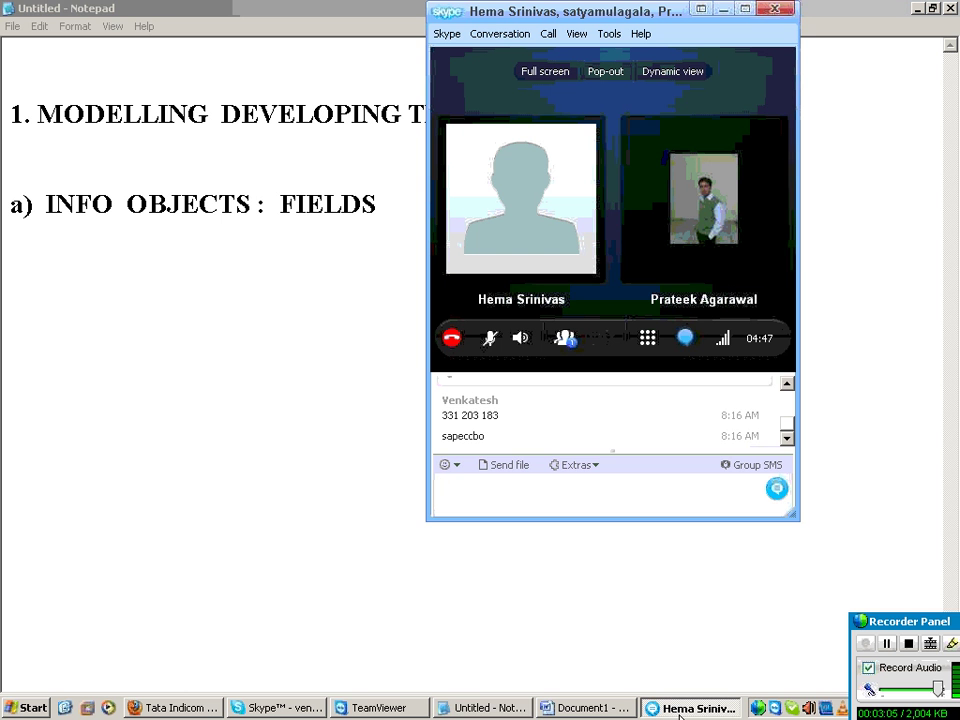
key("alt+Tab")
key("alt+Tab")
left_click(209, 197)
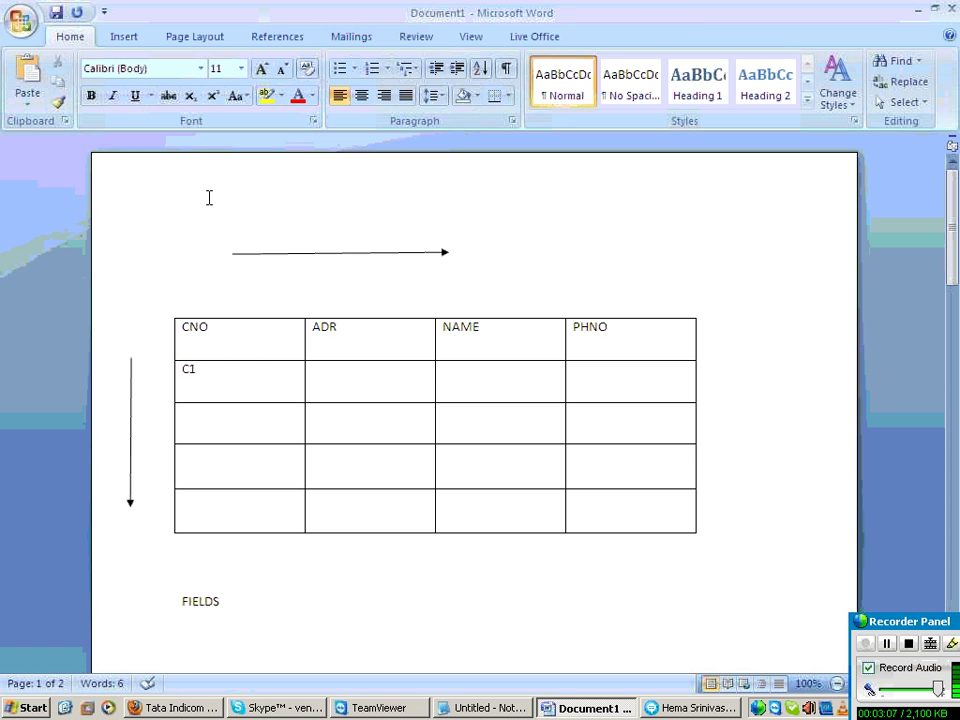
key("Return")
key("Return")
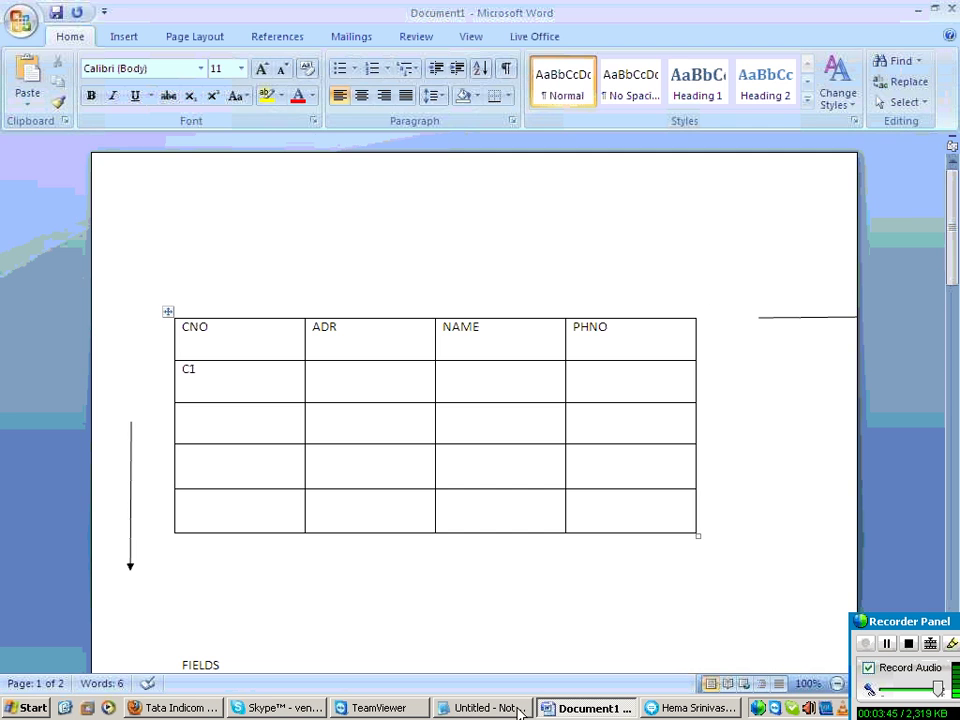
Switch back to Notepad and add the sub-item "b) INFO CUBES (MDM)" below the INFO OBJECTS line.
left_click(485, 707)
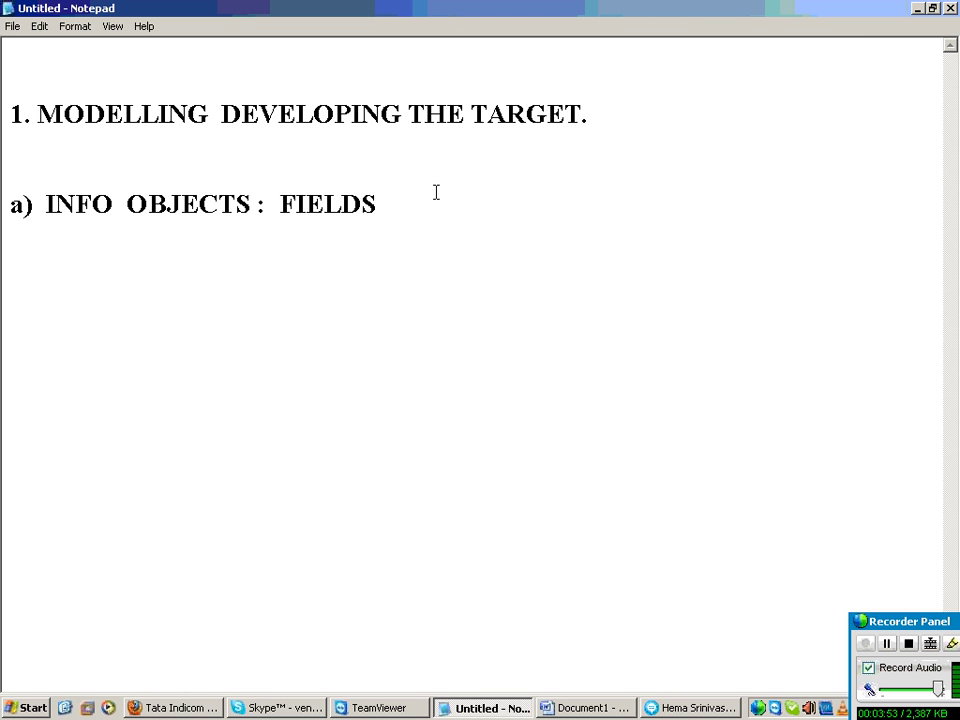
key("Return")
type("b) INFO CUBES")
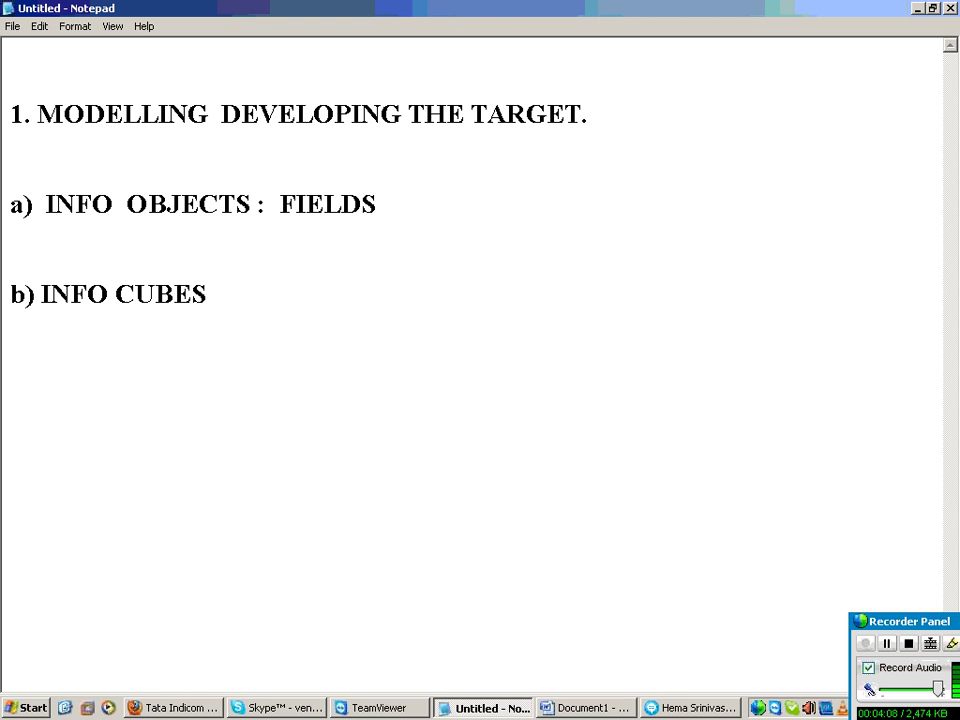
type("(MD")
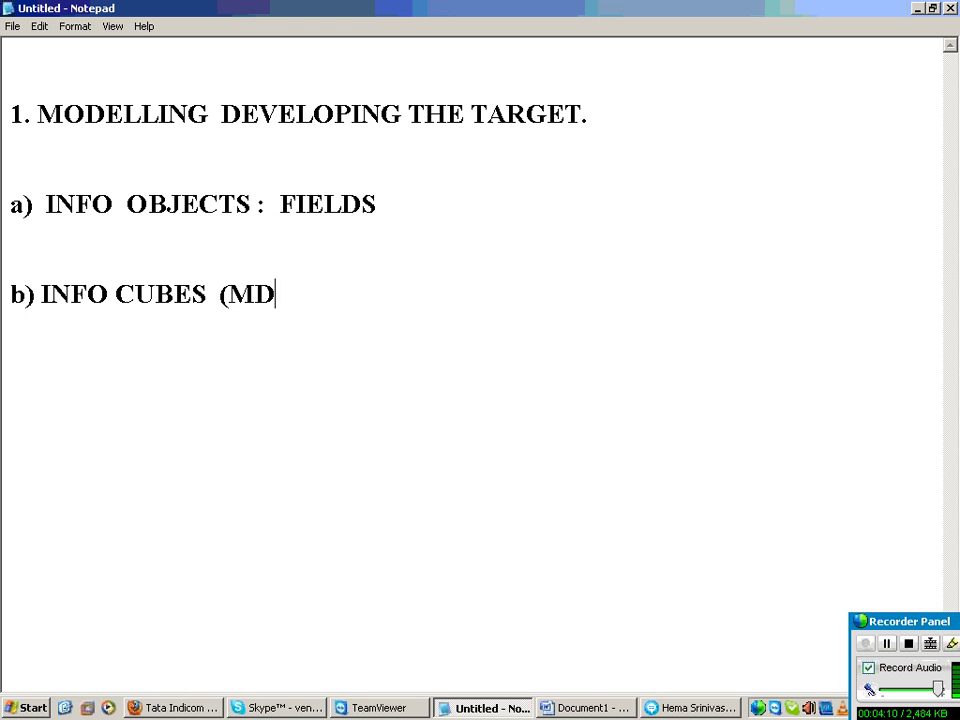
type("M)")
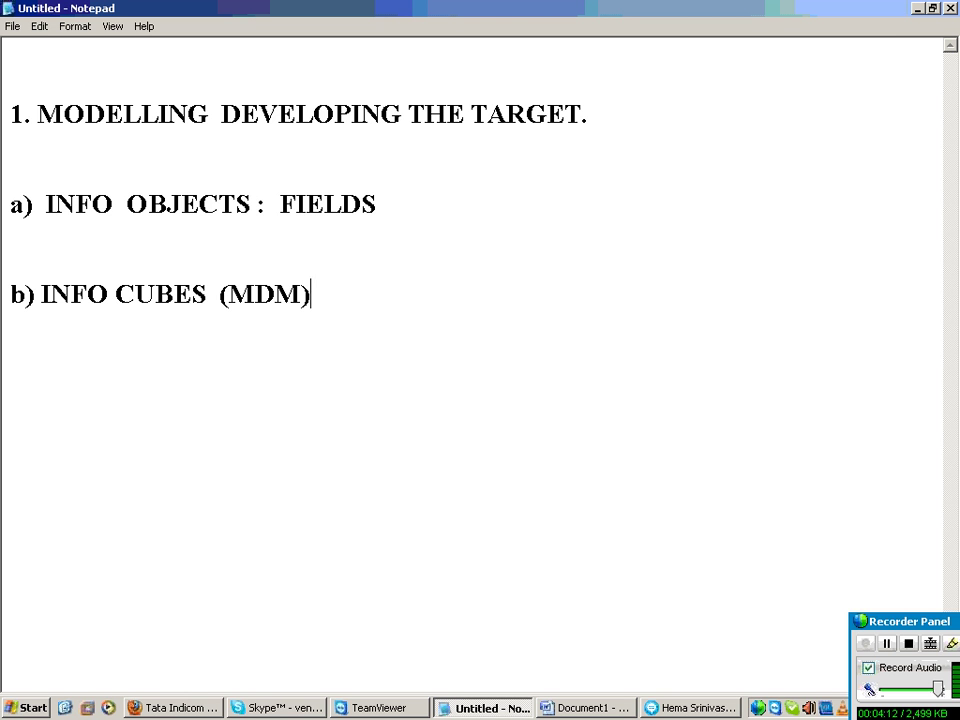